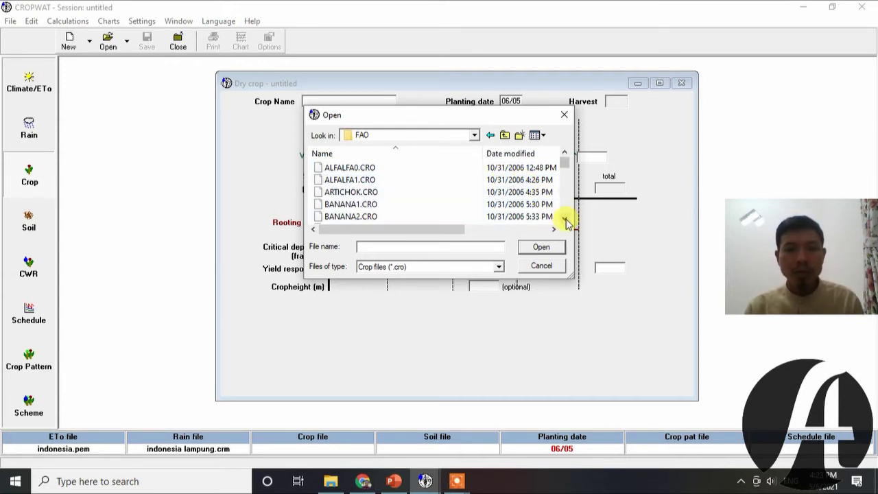
Look through the FAO crop files from the start of the list to the wheat entries
left_click(566, 219)
left_click(565, 219)
left_click(565, 220)
left_click(566, 219)
left_click(566, 220)
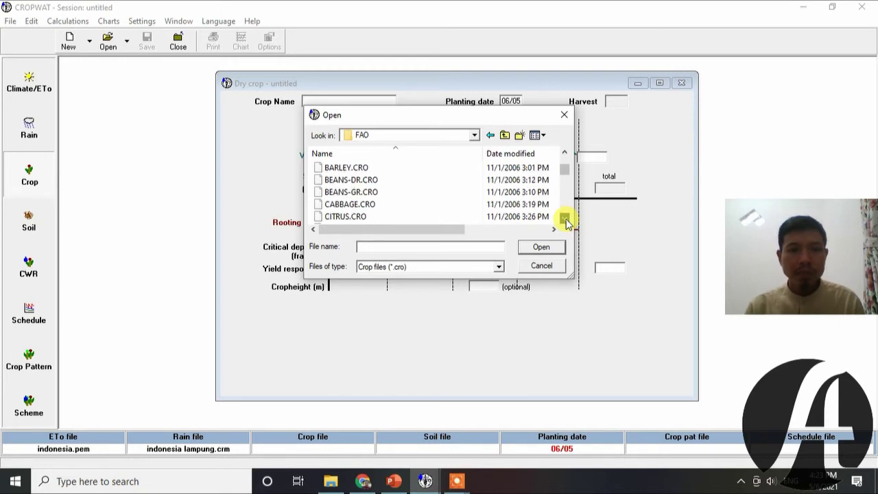
left_click(565, 155)
left_click(565, 155)
left_click(565, 155)
left_click(565, 155)
left_click(565, 155)
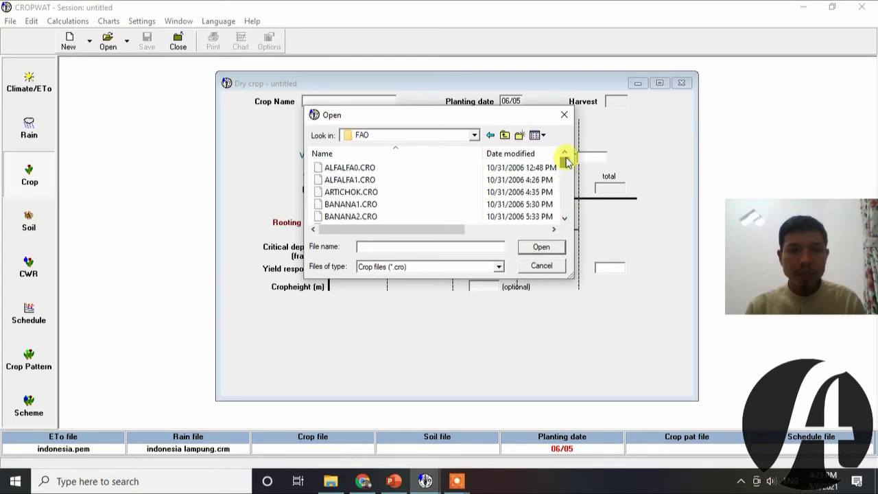
left_click(564, 220)
left_click(564, 220)
left_click(564, 219)
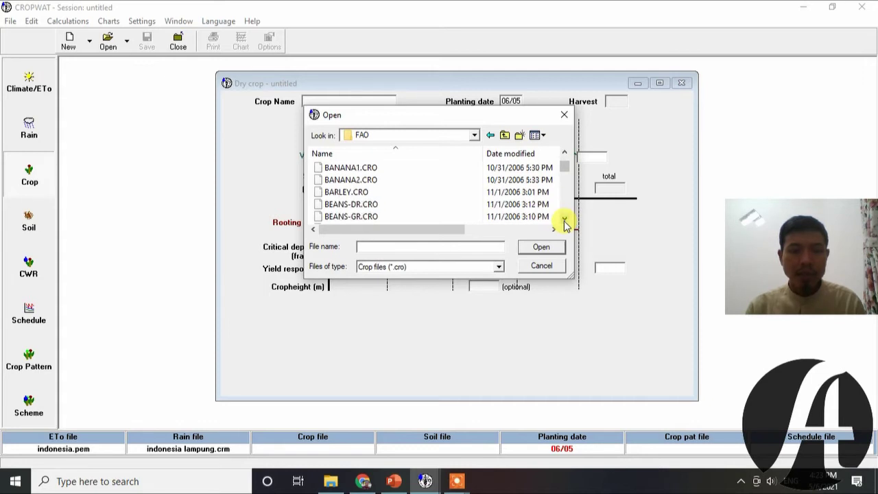
left_click(565, 220)
left_click(564, 219)
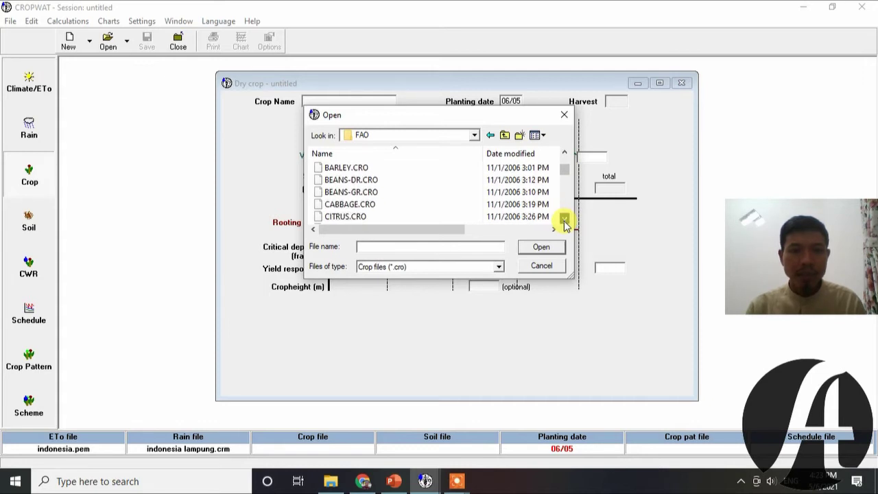
left_click(564, 219)
left_click(564, 219)
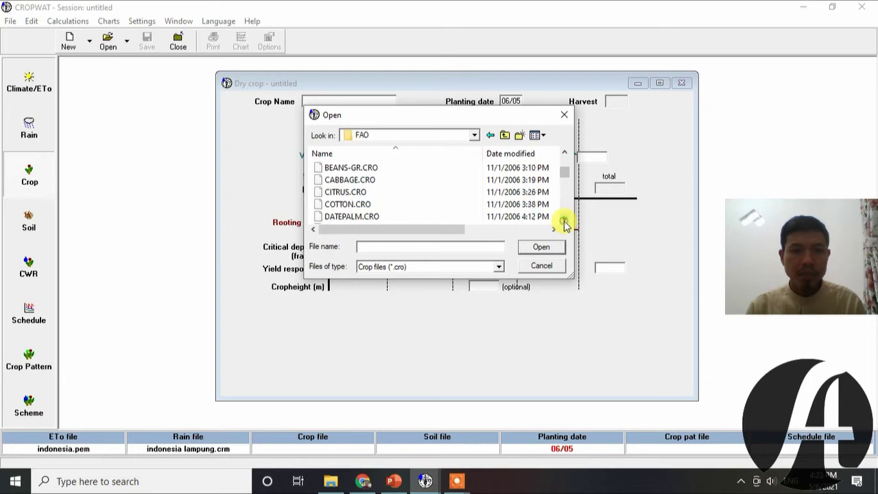
left_click(565, 219)
left_click(564, 219)
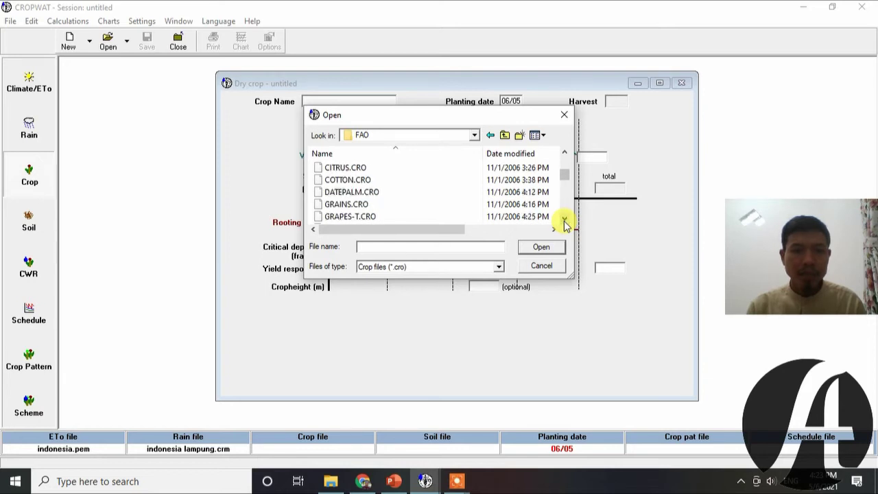
left_click(564, 219)
left_click(564, 219)
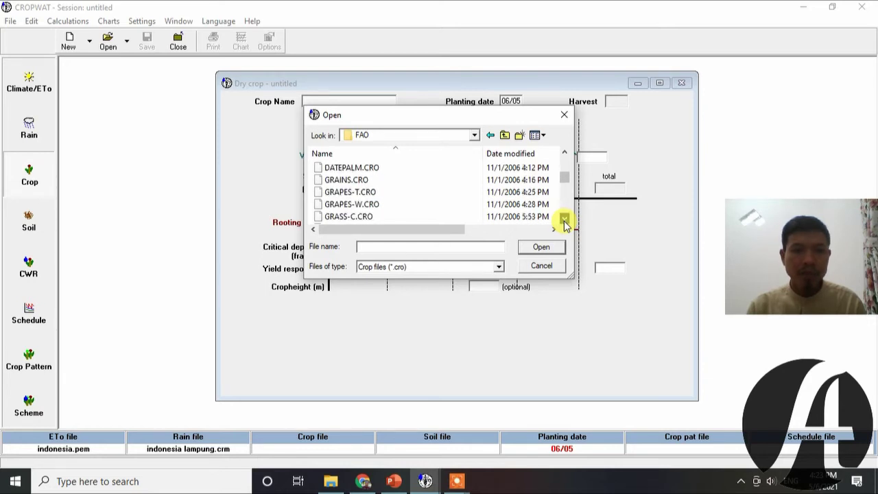
left_click(564, 220)
left_click(564, 219)
left_click(564, 219)
left_click(564, 219)
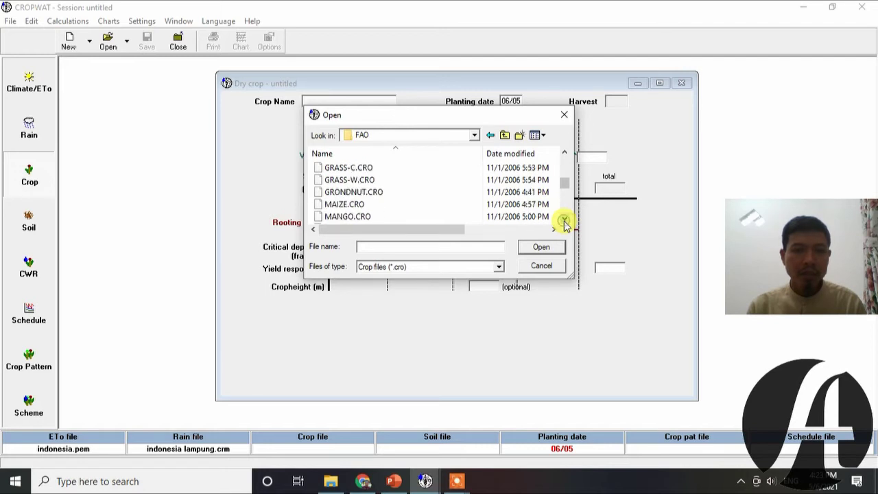
left_click(564, 220)
left_click(564, 219)
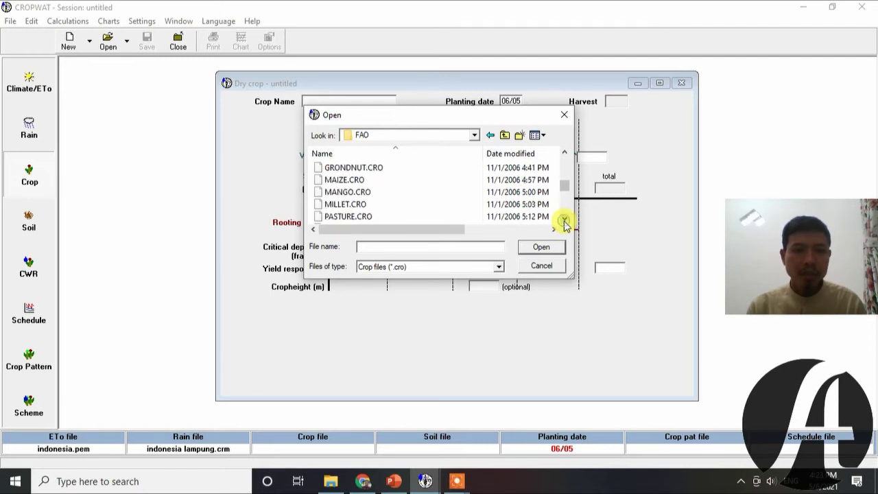
double_click(565, 219)
double_click(564, 220)
left_click(564, 220)
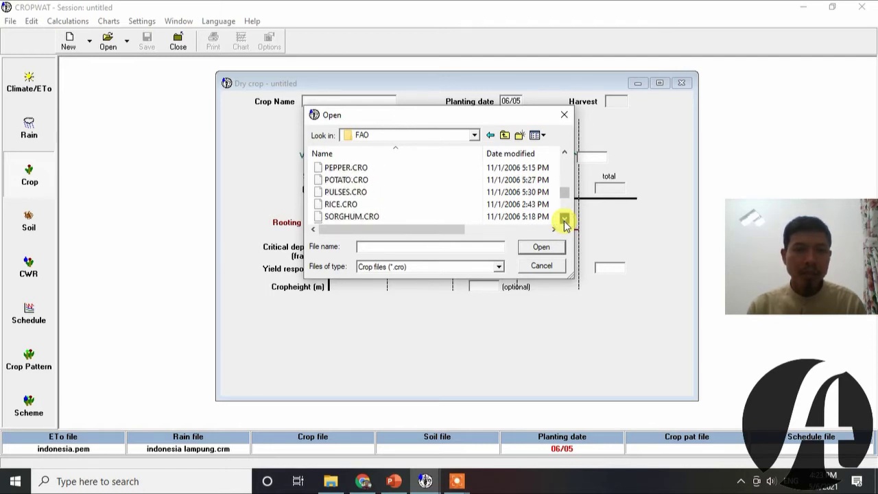
double_click(564, 219)
double_click(565, 220)
left_click(564, 220)
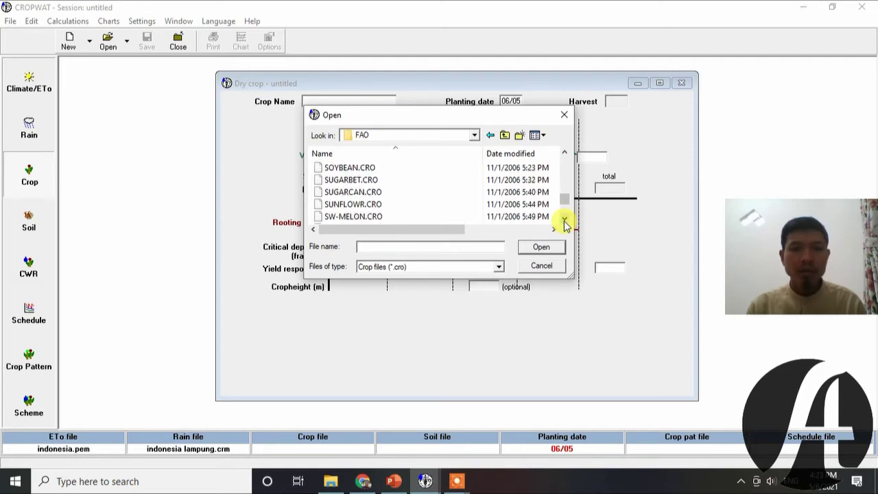
double_click(564, 219)
left_click(564, 220)
left_click(565, 219)
left_click(565, 219)
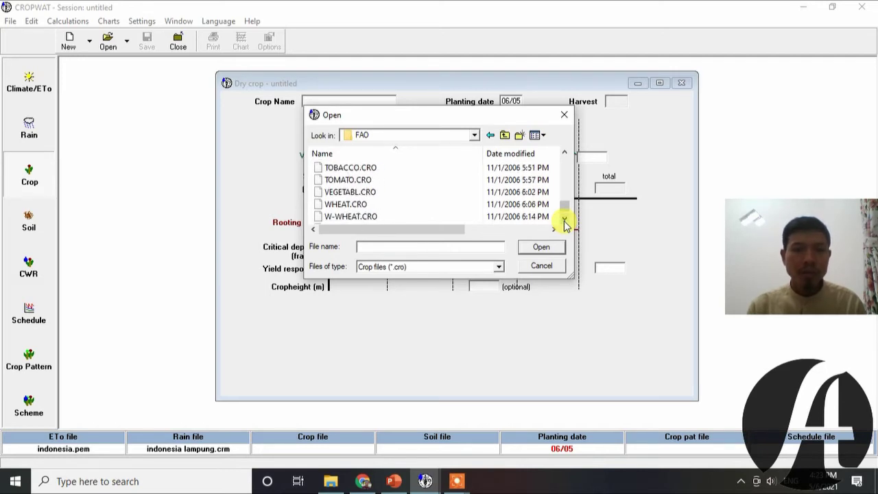
Load the sweet melon crop file SW-MELON.CRO from the FAO folder
left_click_drag(566, 210, 567, 206)
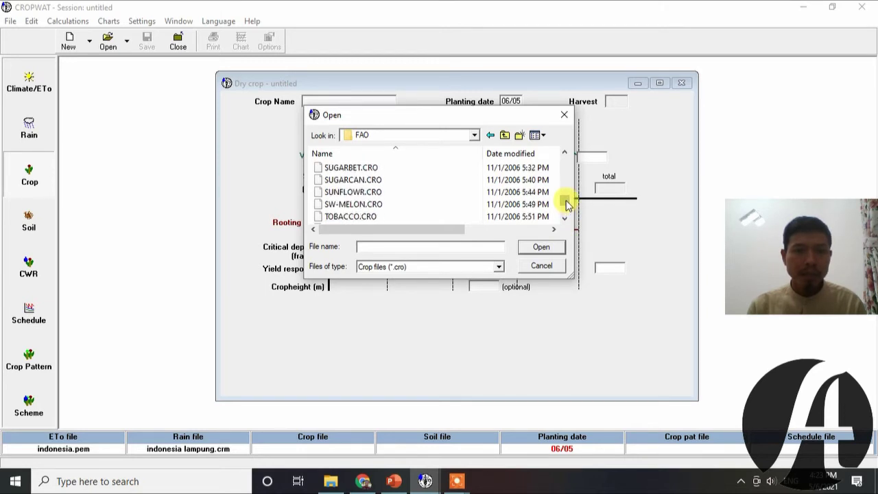
left_click(360, 204)
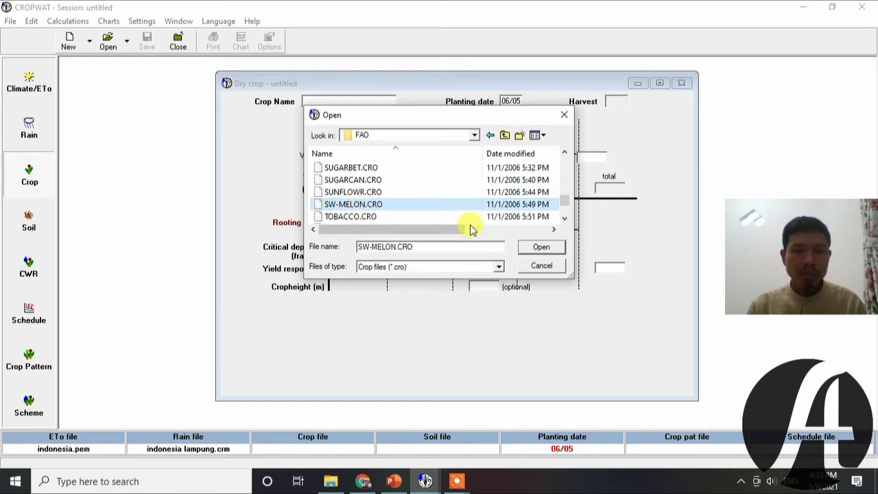
left_click(536, 251)
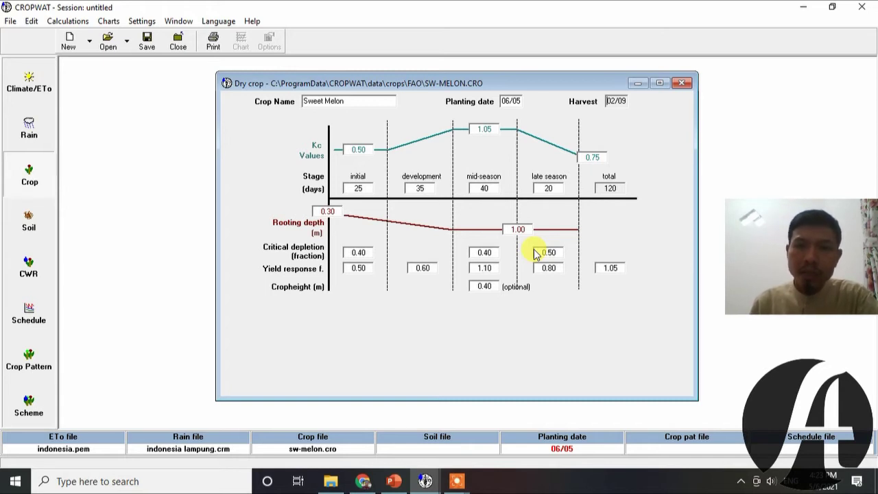
Set the sweet melon crop's planting date to 01/05
left_click(515, 101)
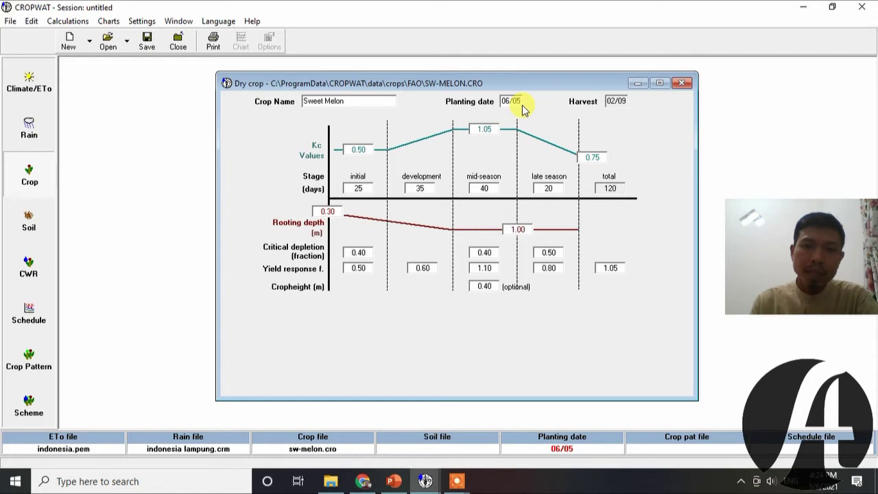
key("BackSpace")
key("BackSpace")
key("BackSpace")
key("BackSpace")
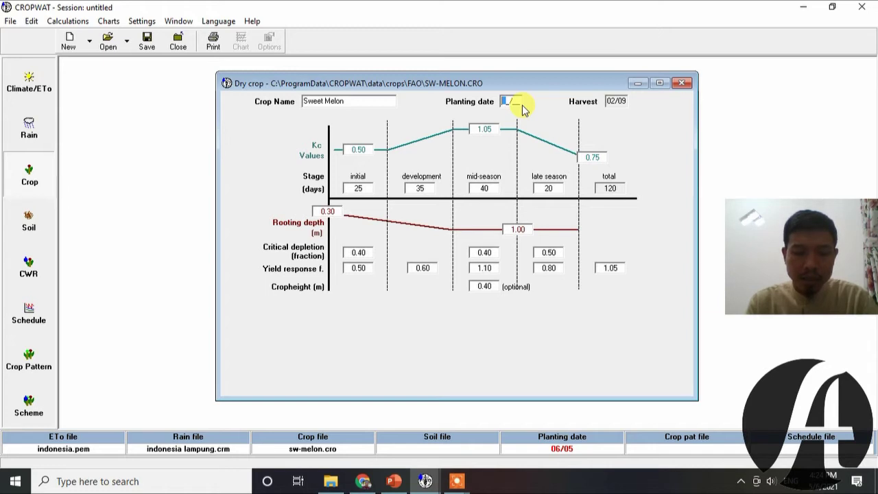
type("01/")
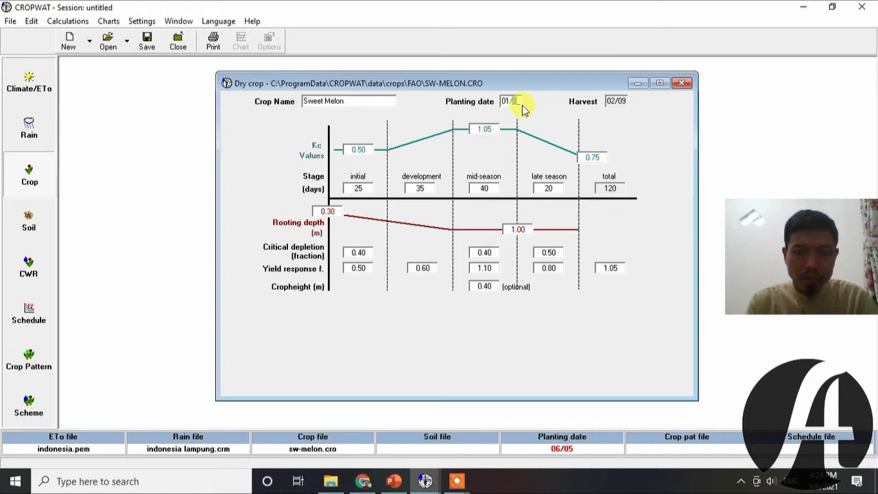
type("05")
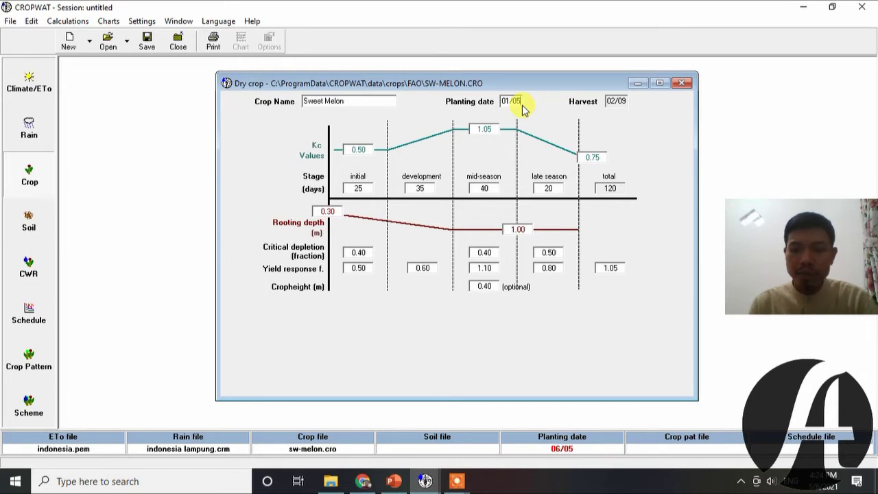
left_click(613, 103)
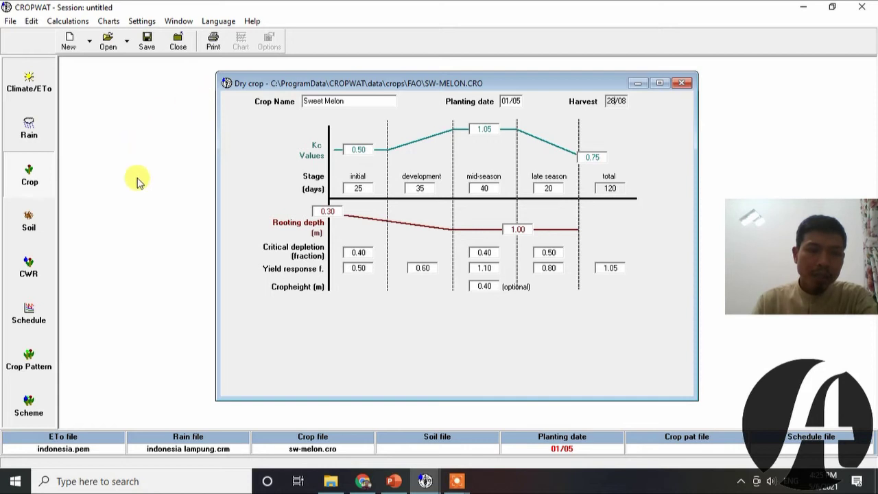
Open the soil data form and load MEDIUM.SOI from the FAO soils folder
left_click(32, 224)
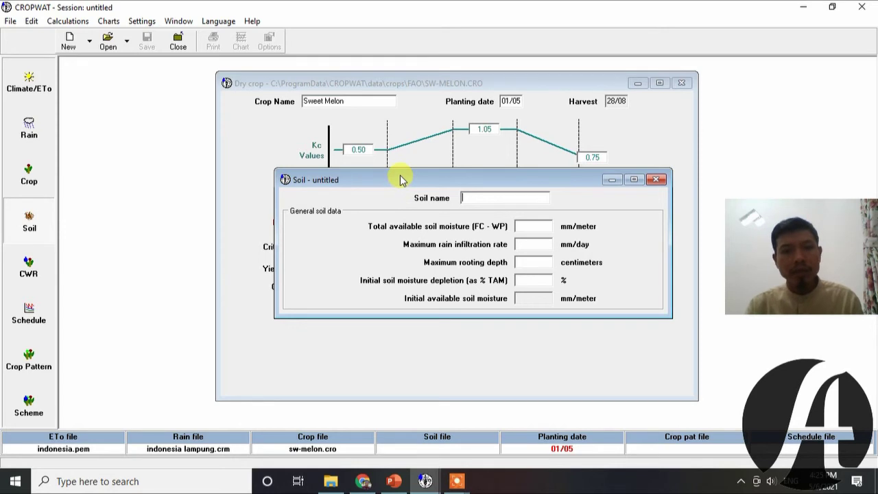
left_click_drag(401, 179, 343, 104)
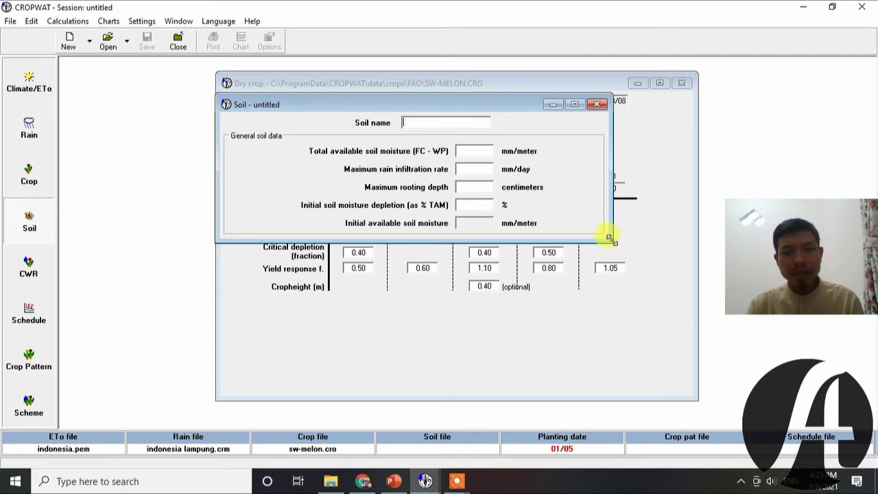
left_click_drag(609, 237, 694, 292)
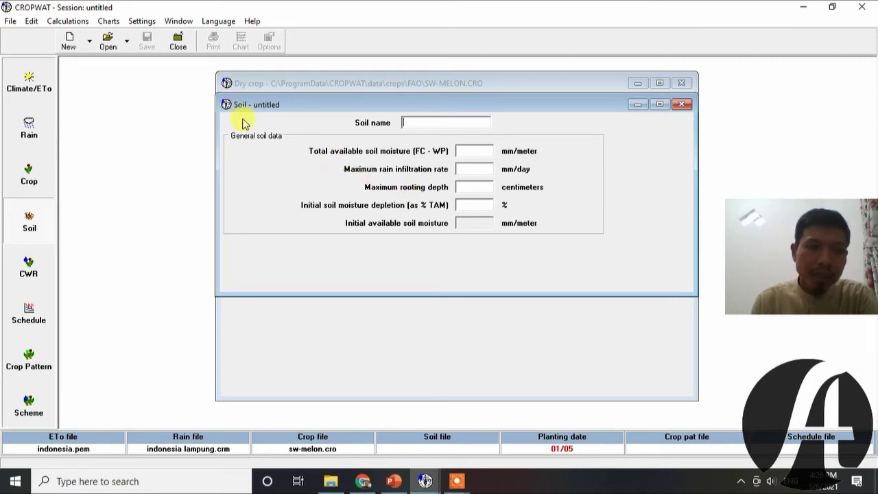
left_click(110, 47)
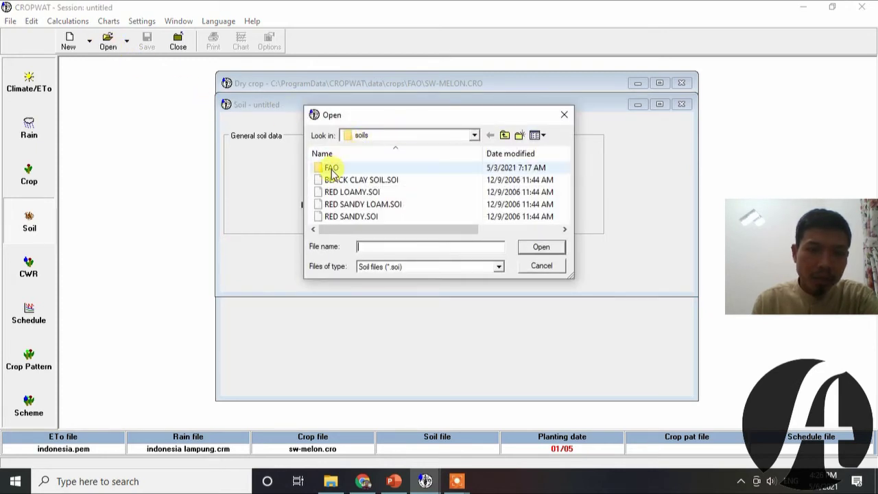
double_click(332, 169)
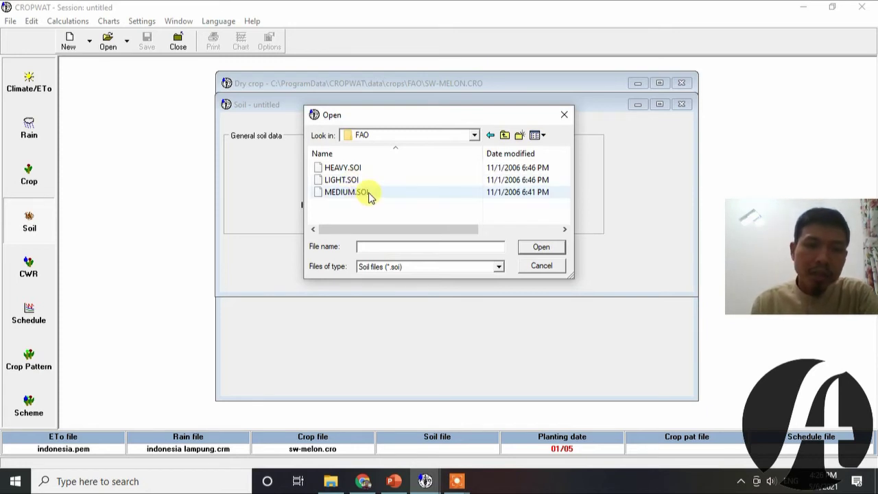
left_click(352, 194)
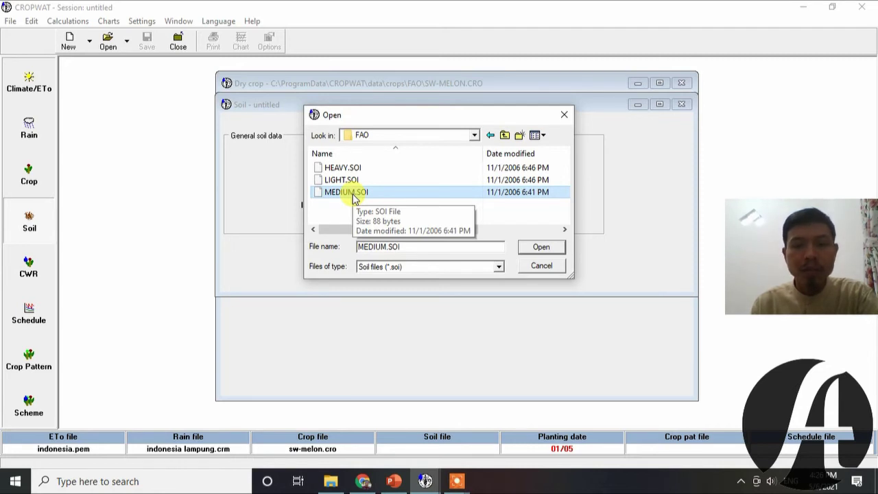
left_click(541, 252)
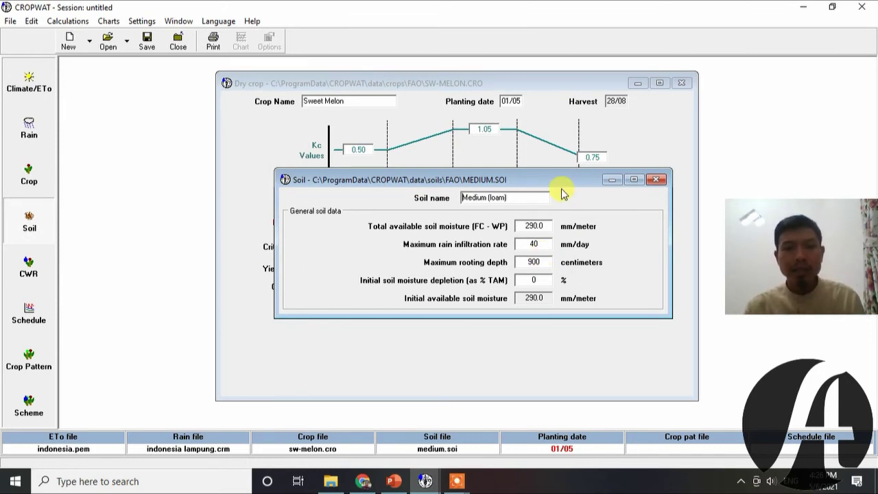
Reposition and enlarge the soil window, and set the maximum rooting depth to 100 centimeters
left_click_drag(558, 180, 500, 107)
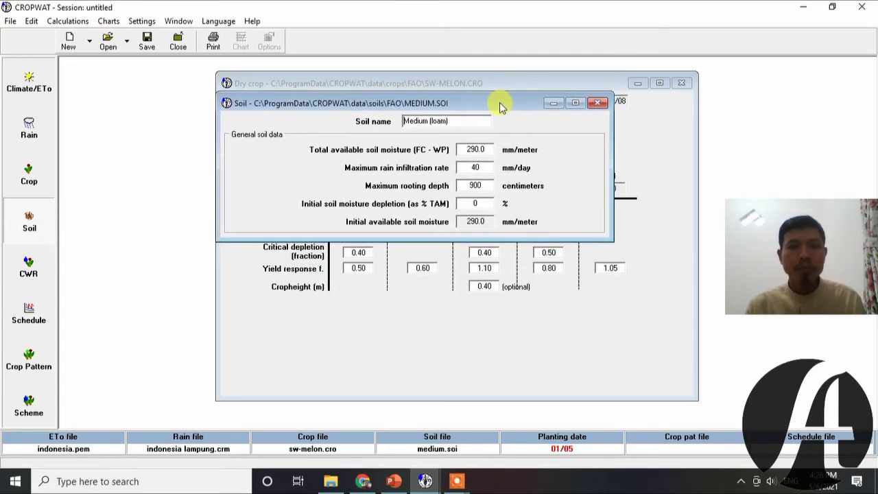
left_click_drag(610, 239, 695, 284)
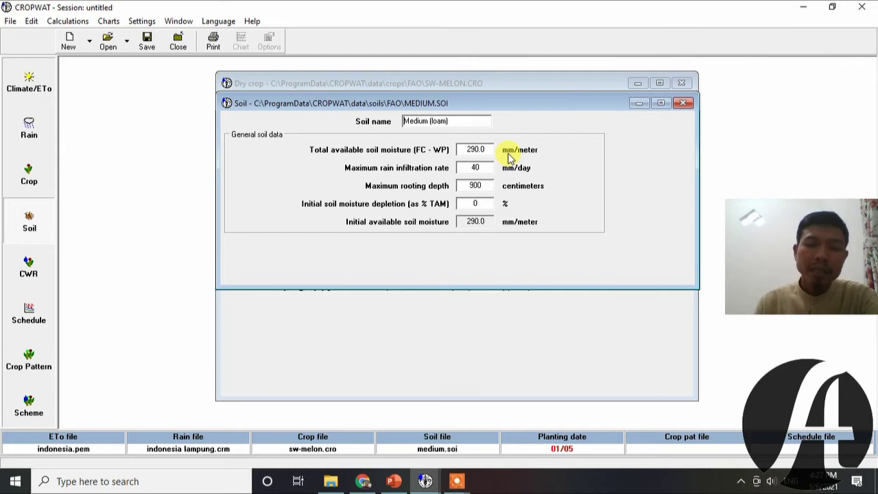
double_click(476, 186)
type("1")
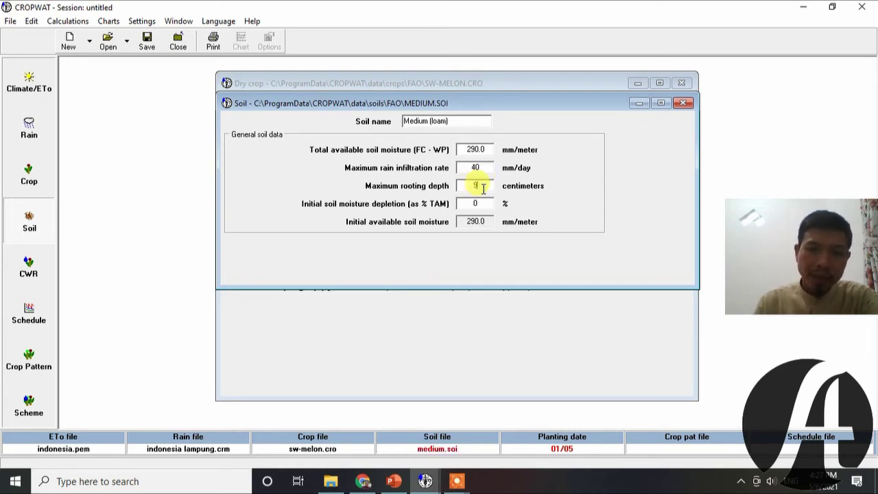
type("00")
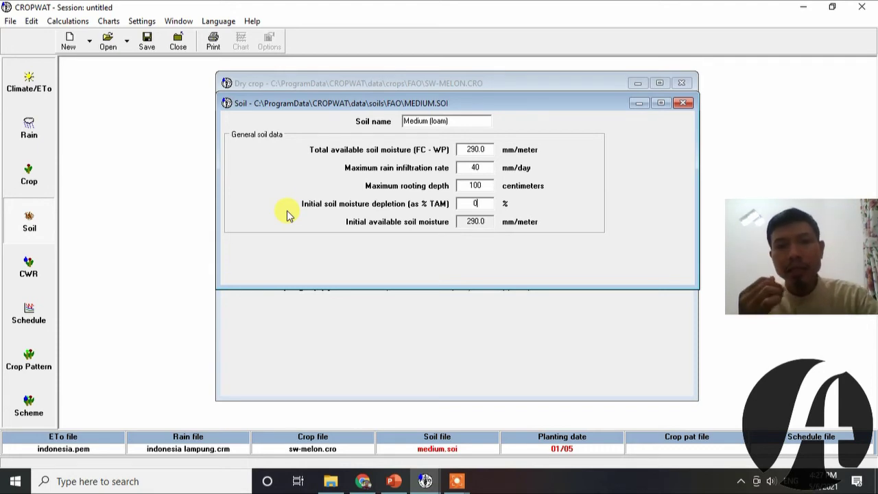
Review the entered climate/ETo, rain, crop and soil data one after another
left_click(27, 89)
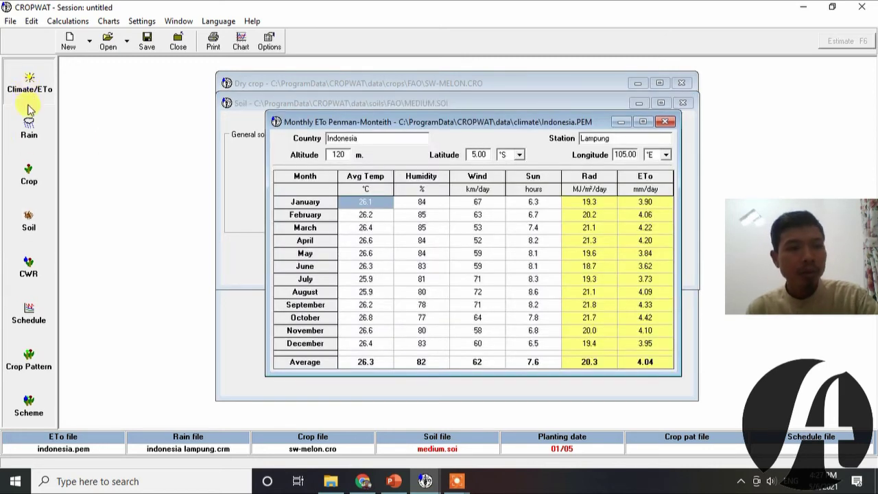
left_click(30, 132)
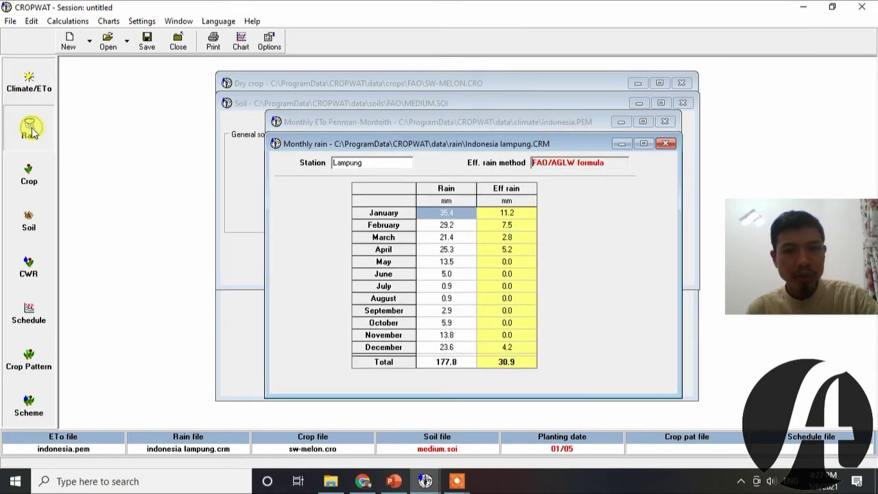
left_click(29, 174)
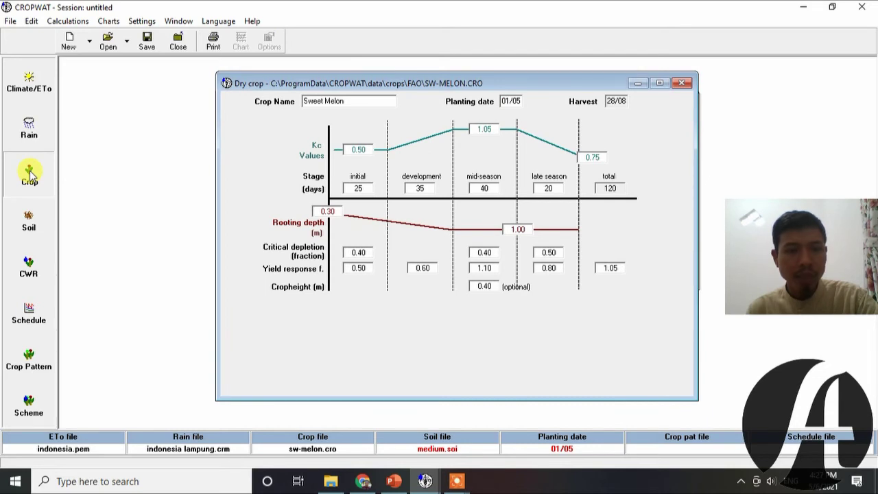
left_click(29, 222)
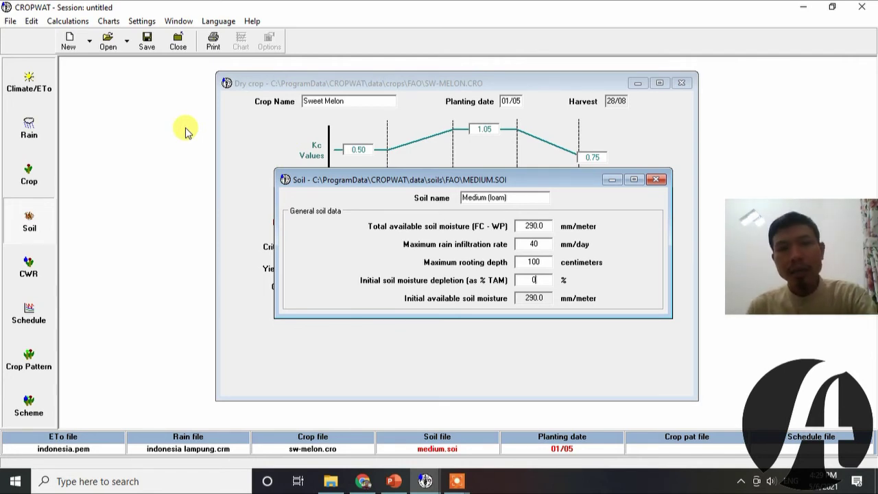
Calculate the crop water requirements (CWR) for the sweet melon crop and widen the results window
left_click(28, 283)
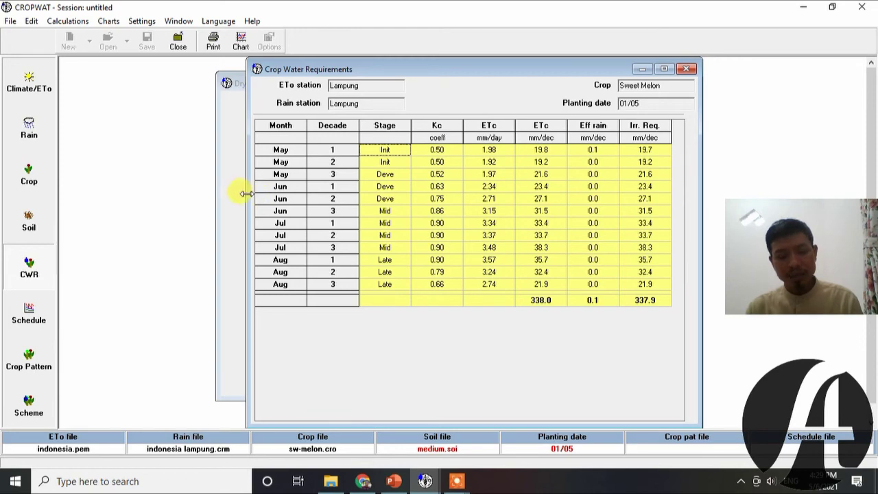
left_click_drag(246, 193, 215, 192)
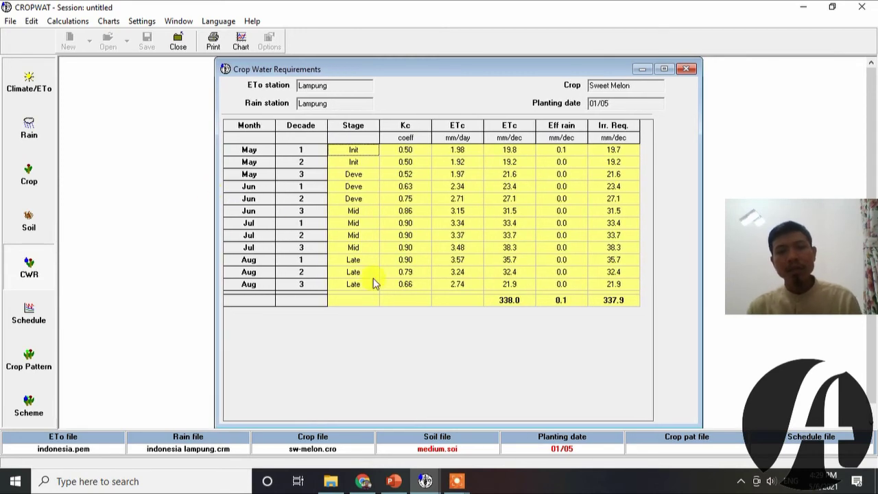